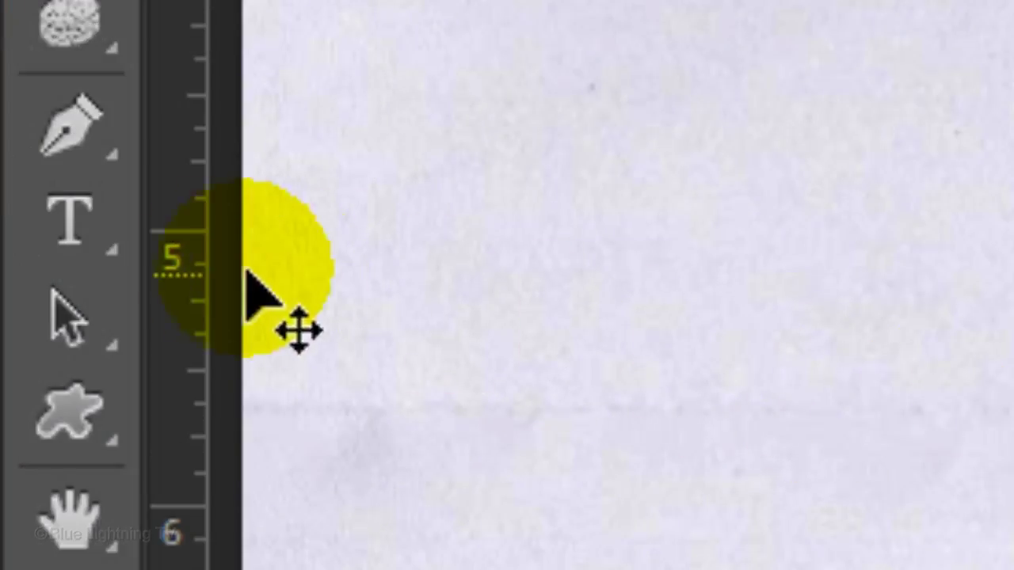
Choose the Horizontal Type Tool with BlackCasper at 170 pt, centred, in black.
{"action": "left_click", "coordinate": [10, 263]}
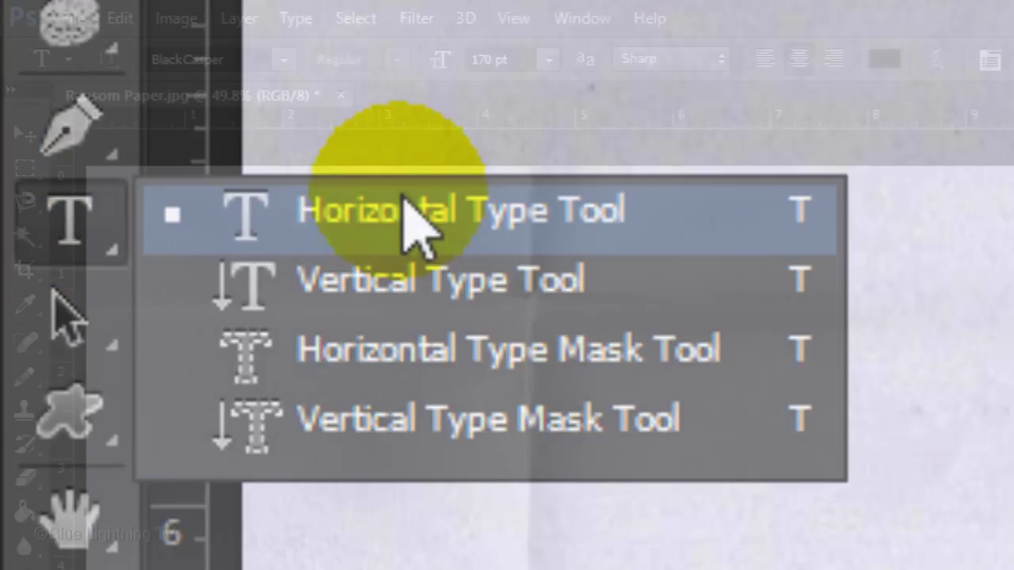
{"action": "left_click", "coordinate": [412, 213]}
{"action": "left_click", "coordinate": [283, 58]}
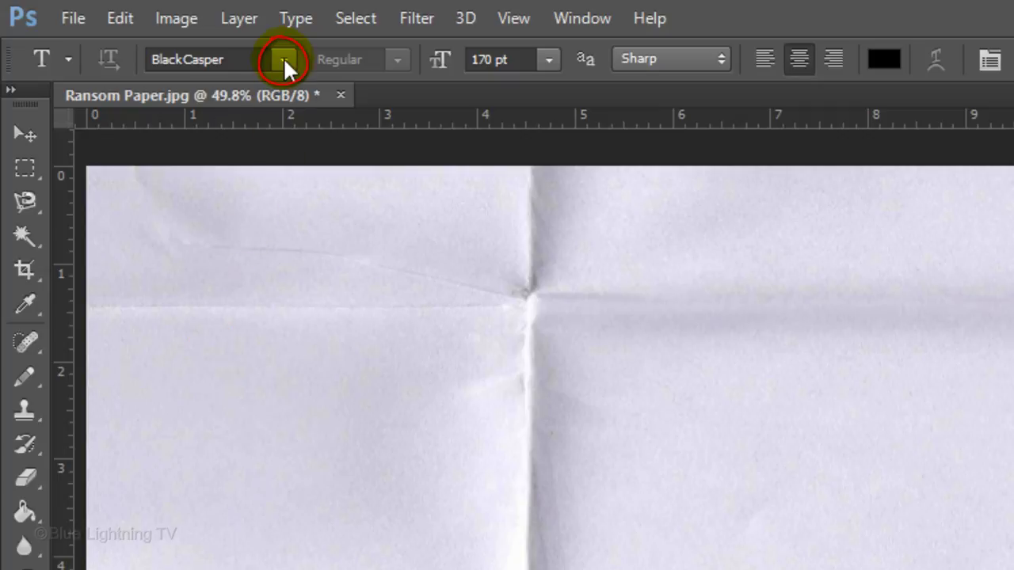
{"action": "left_click", "coordinate": [283, 57]}
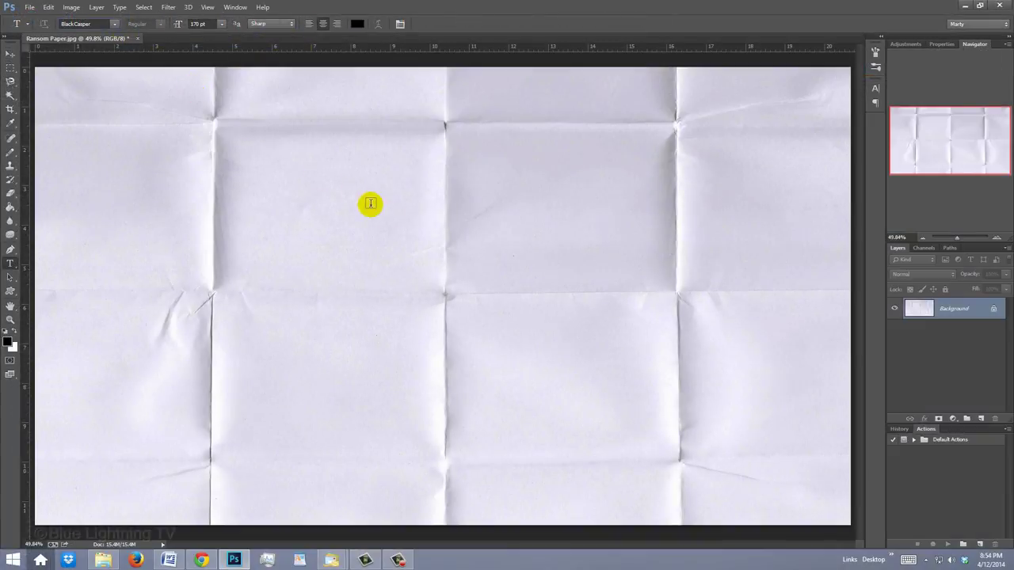
Type 'You have', 'a secret' and 'admirer' as three lines on the paper.
{"action": "left_click", "coordinate": [429, 237]}
{"action": "type", "text": "You"}
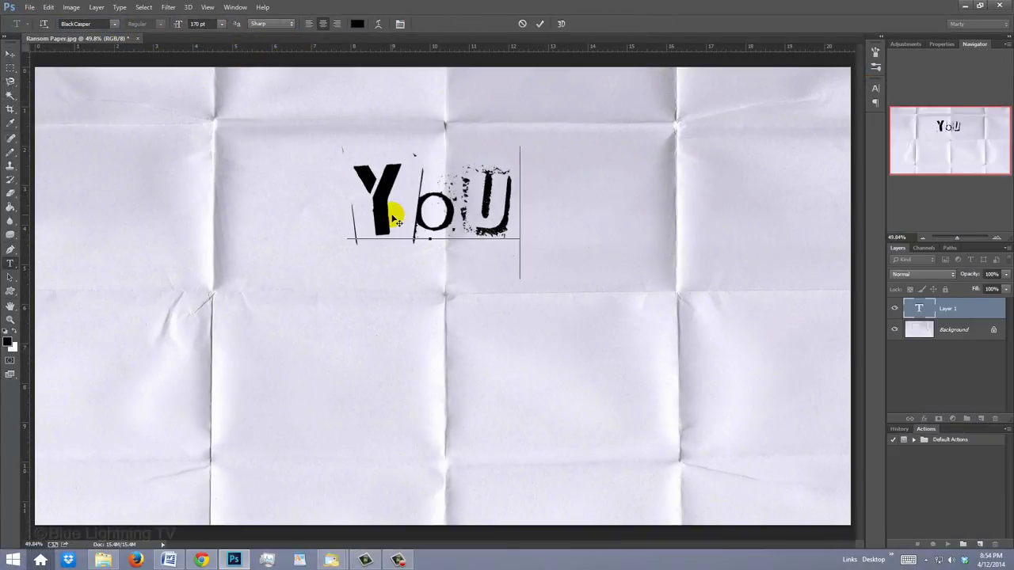
{"action": "type", "text": " have"}
{"action": "key", "text": "Return"}
{"action": "type", "text": "a secre"}
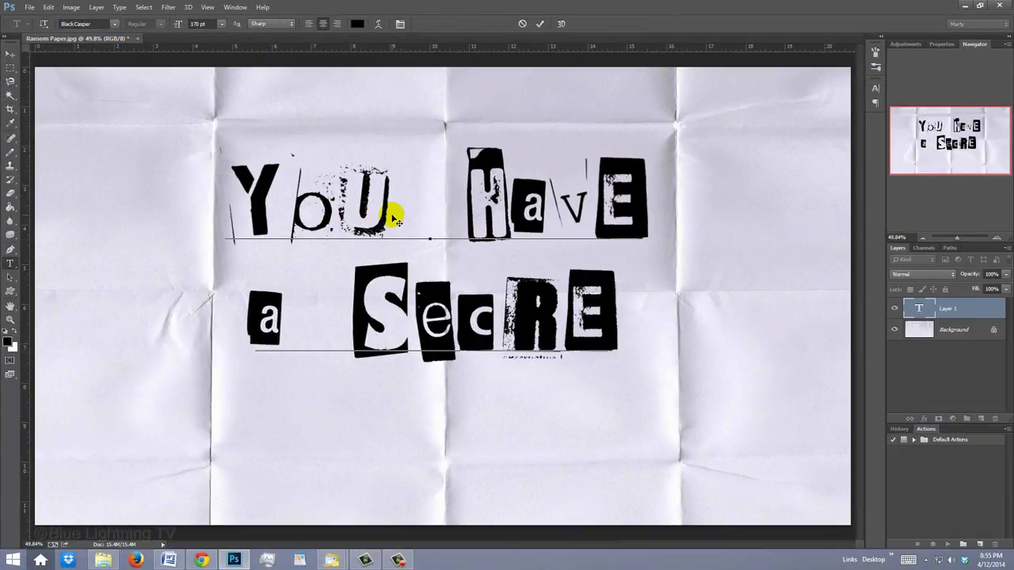
{"action": "type", "text": "t"}
{"action": "key", "text": "Return"}
{"action": "type", "text": "admirer"}
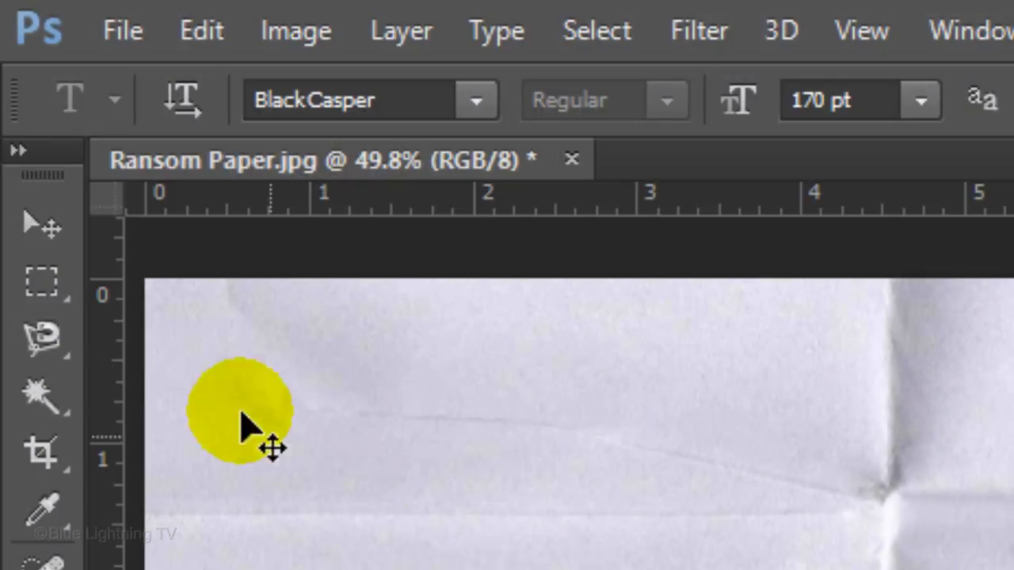
Move the message right and down, rotate it about -4°, and nudge it slightly up.
{"action": "left_click", "coordinate": [41, 230]}
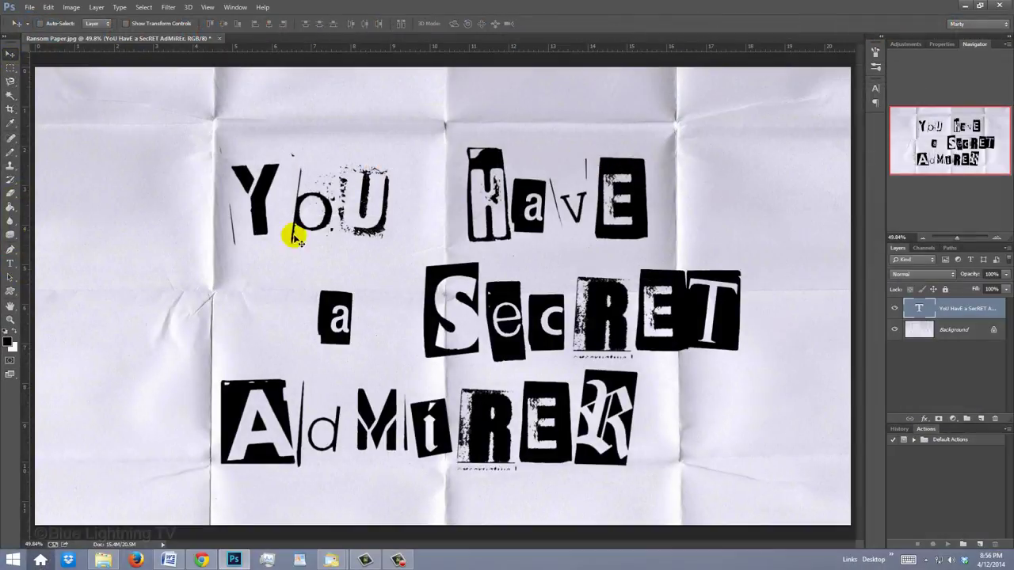
{"action": "left_click_drag", "start_coordinate": [290, 230], "coordinate": [365, 282]}
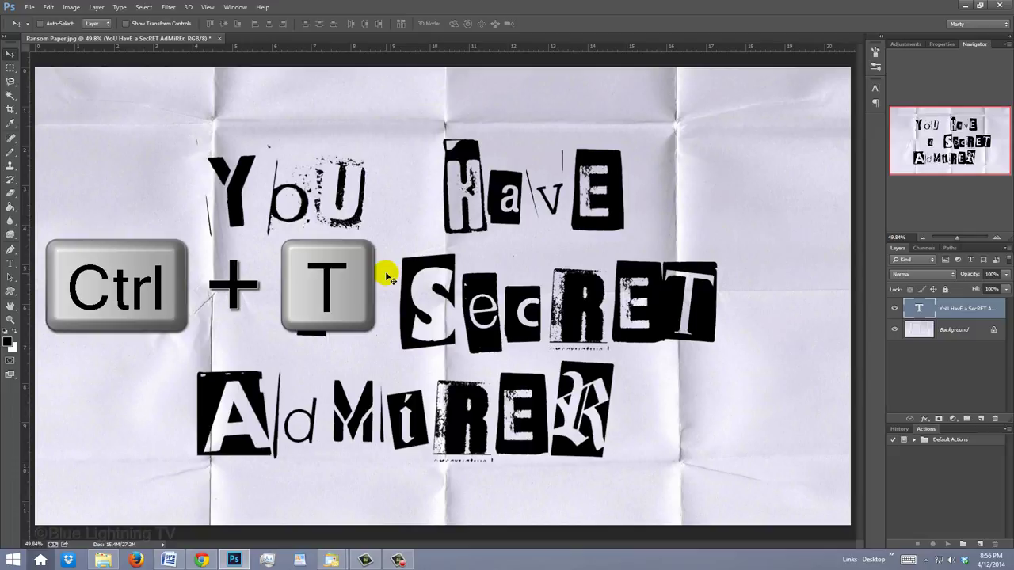
{"action": "key", "text": "ctrl+t"}
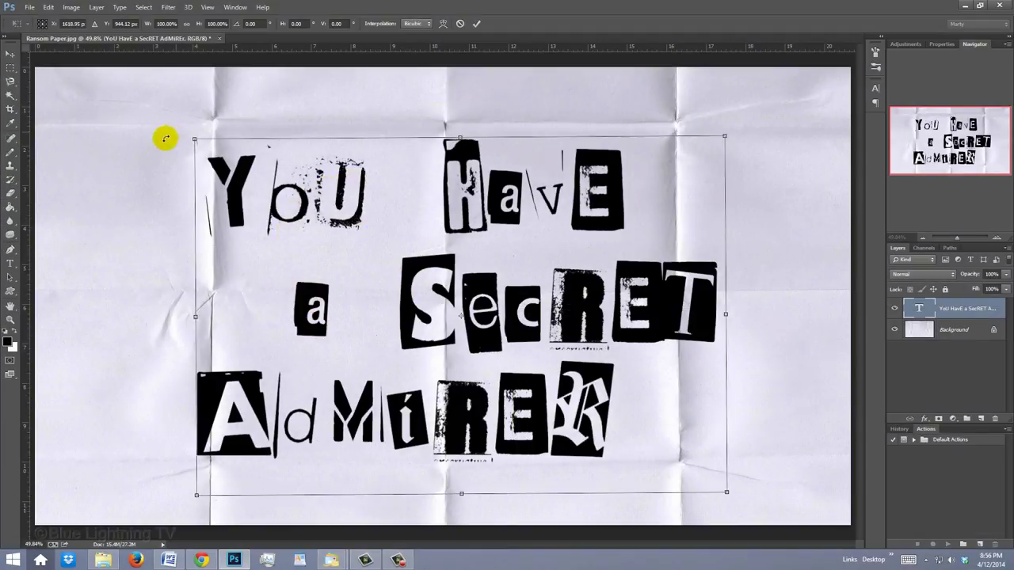
{"action": "left_click_drag", "start_coordinate": [356, 253], "coordinate": [334, 308]}
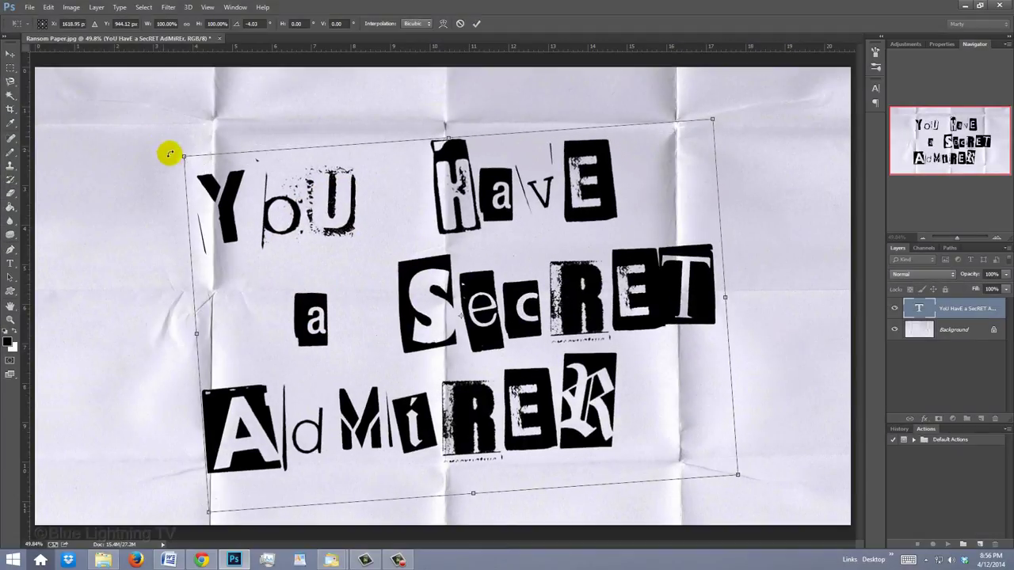
{"action": "left_click_drag", "start_coordinate": [237, 189], "coordinate": [236, 177]}
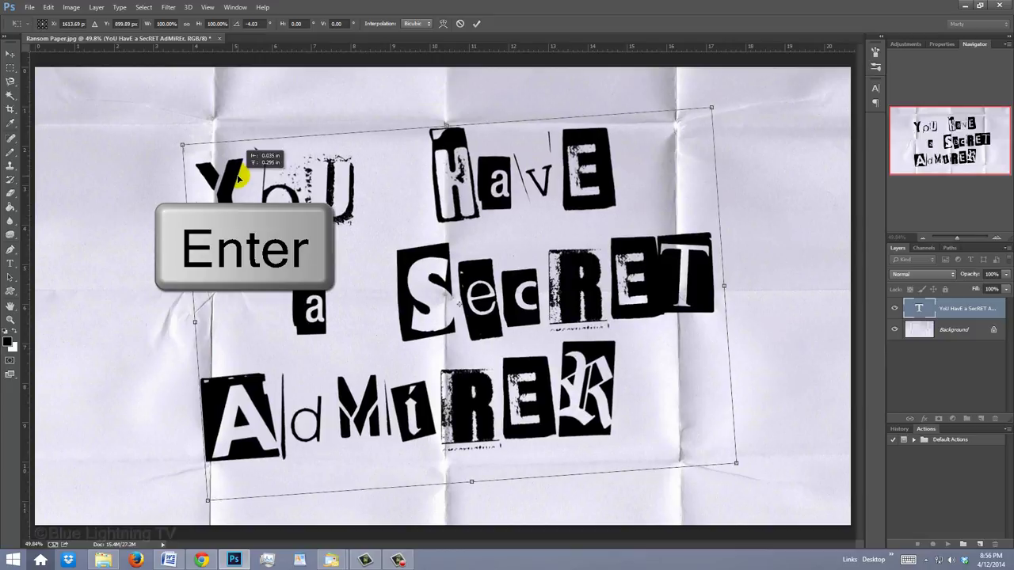
{"action": "key", "text": "Return"}
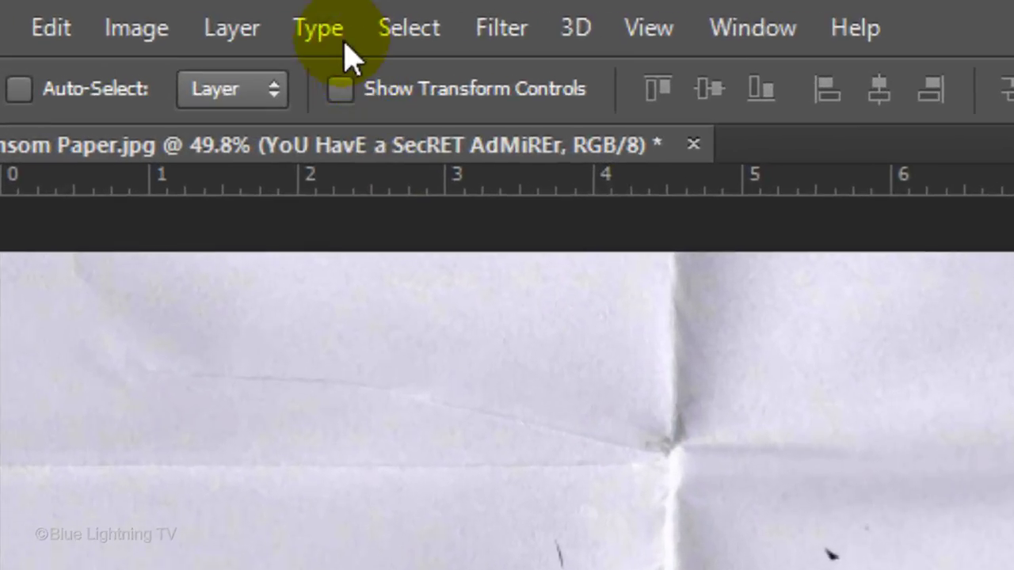
Rasterize the text, unlock the paper as Layer 0, and stack it above in Multiply.
{"action": "left_click", "coordinate": [119, 7]}
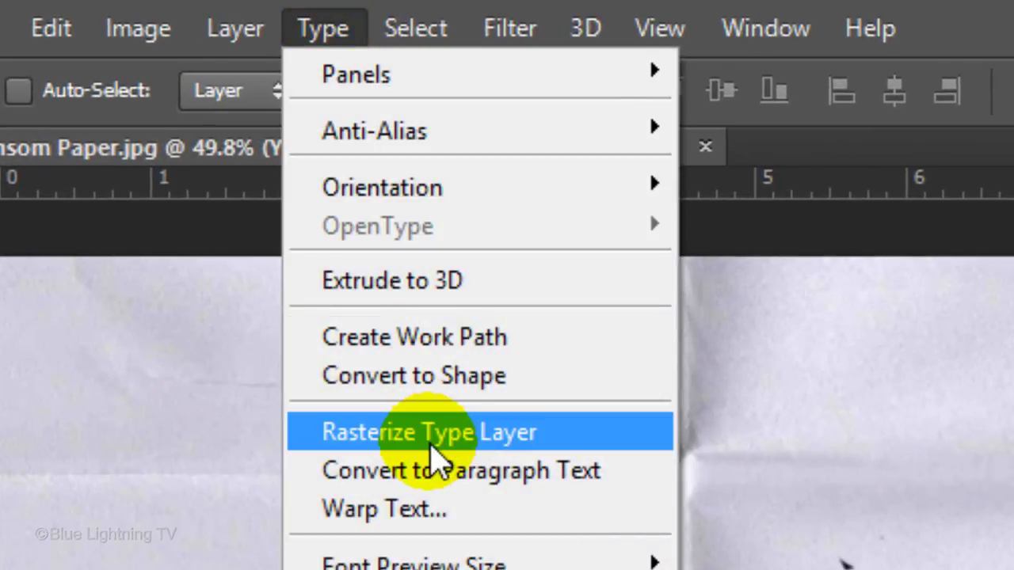
{"action": "left_click", "coordinate": [434, 454]}
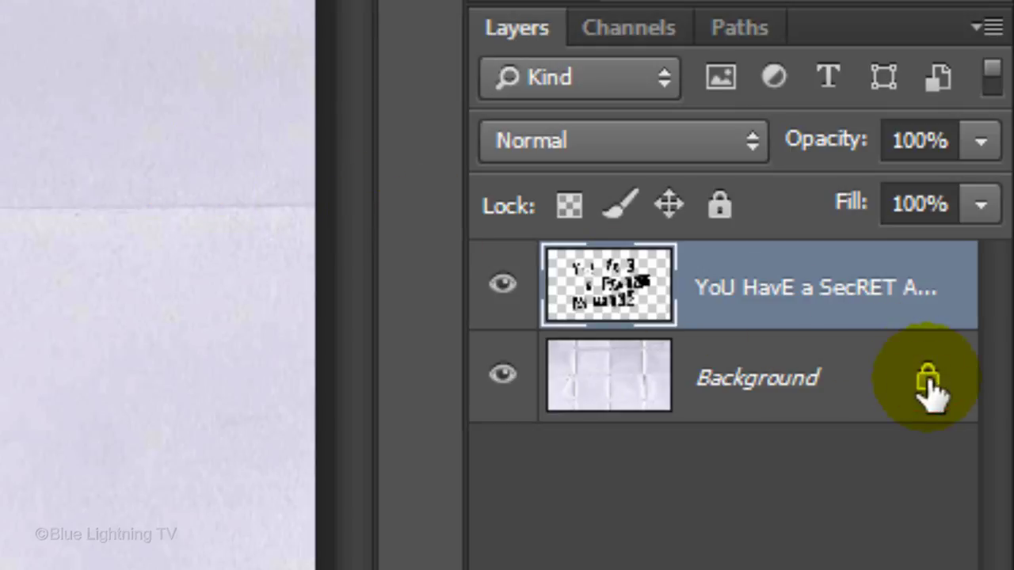
{"action": "key", "text": "alt"}
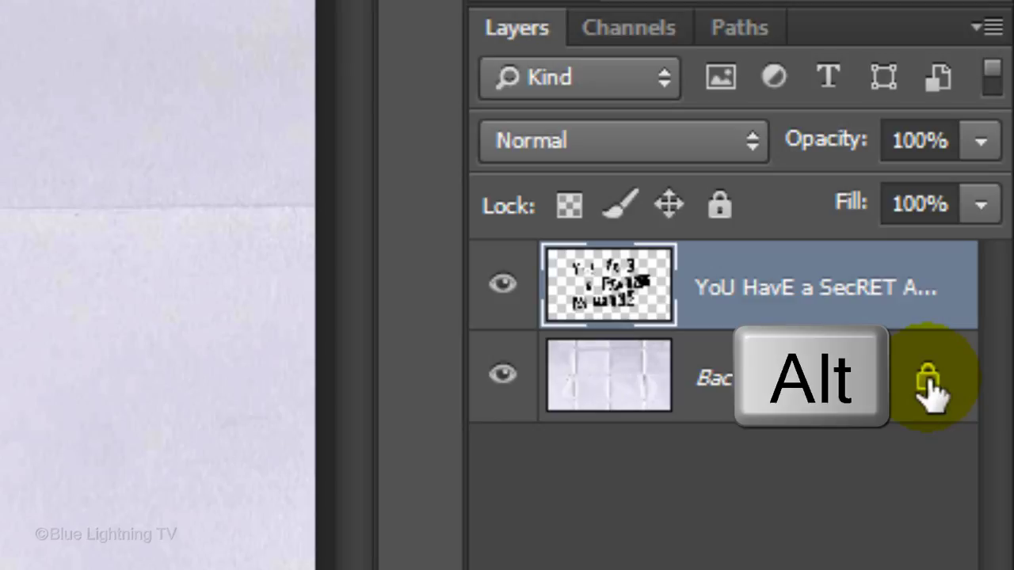
{"action": "left_click", "coordinate": [928, 384], "text": "alt"}
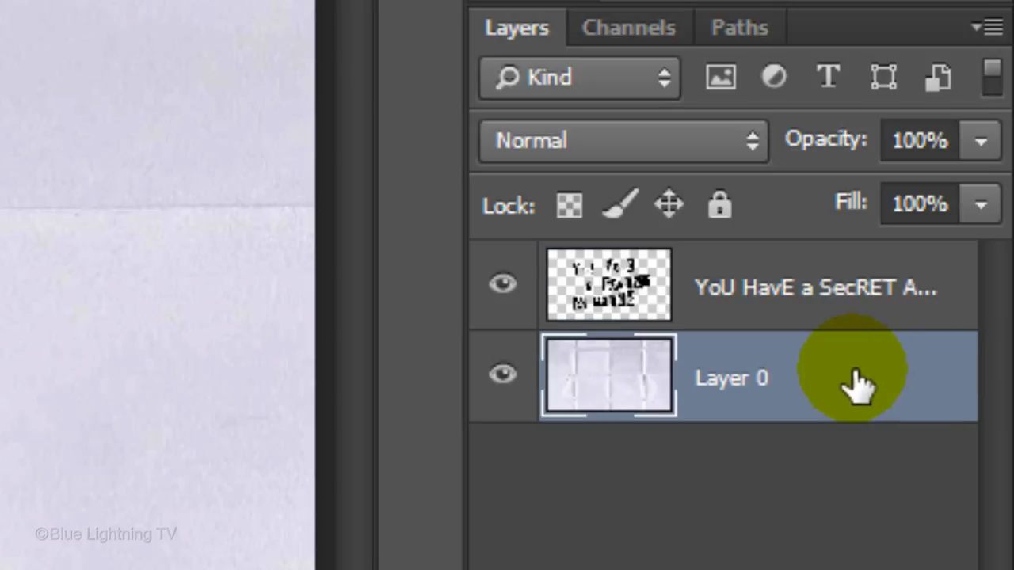
{"action": "left_click_drag", "start_coordinate": [859, 386], "coordinate": [832, 261]}
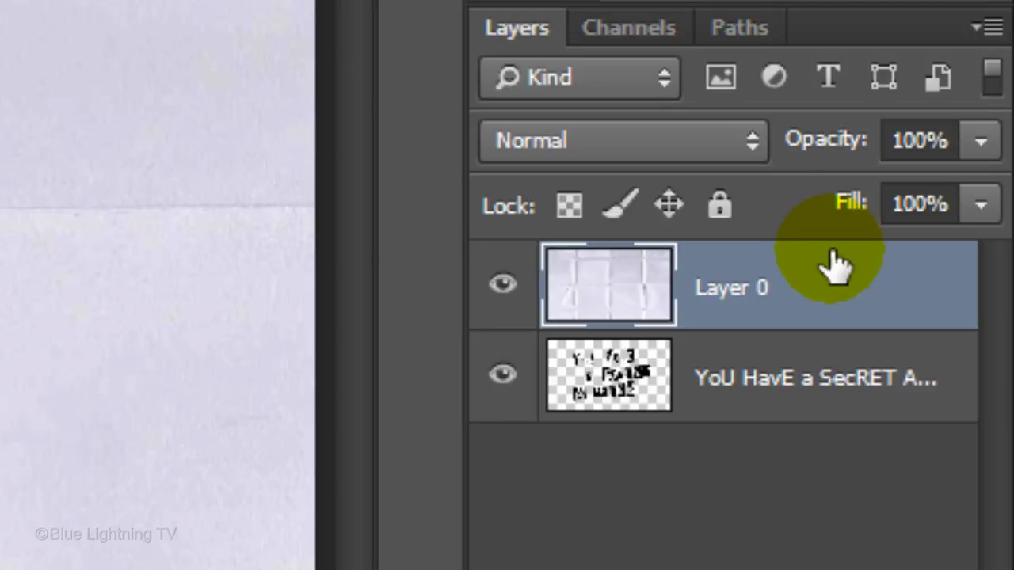
{"action": "left_click", "coordinate": [739, 151]}
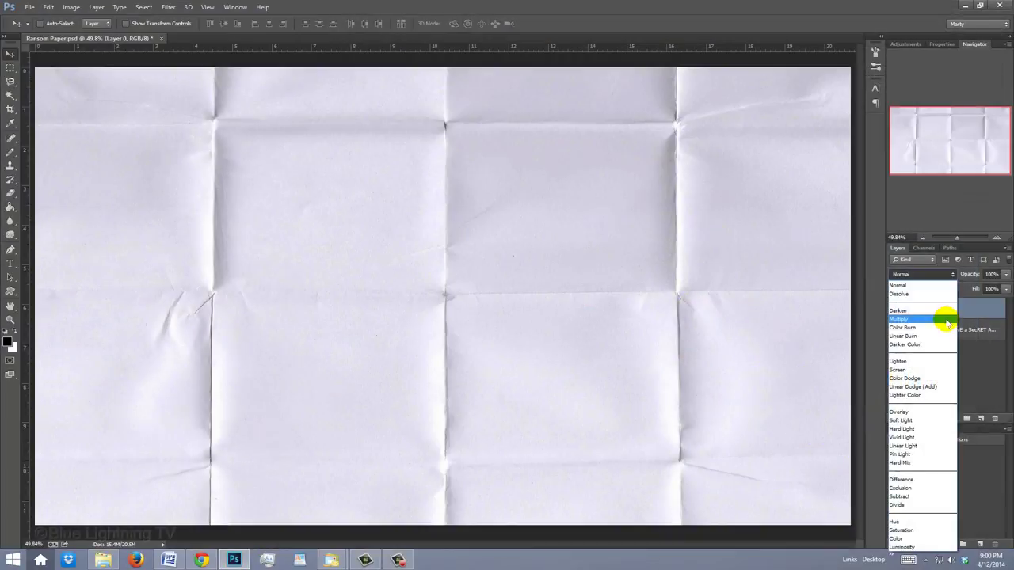
{"action": "left_click", "coordinate": [733, 336]}
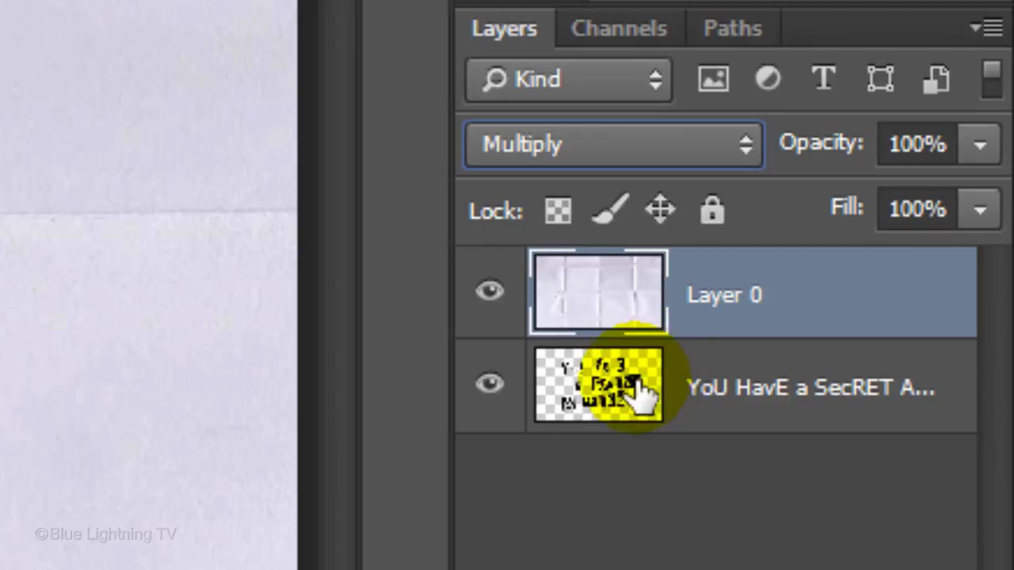
Select the rasterized message layer and set the Pen Tool to Path mode.
{"action": "left_click", "coordinate": [924, 333]}
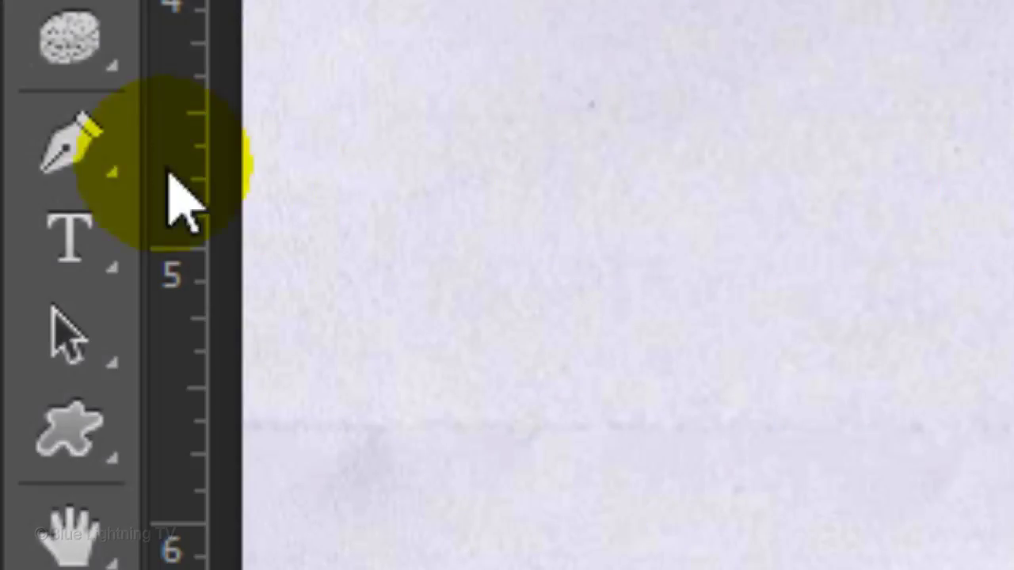
{"action": "right_click", "coordinate": [86, 158]}
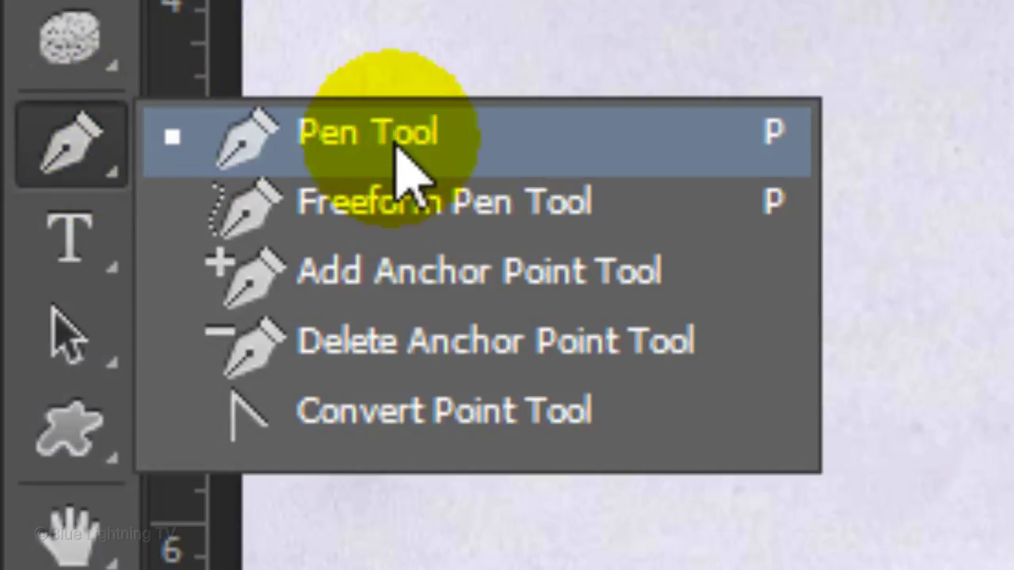
{"action": "left_click", "coordinate": [396, 149]}
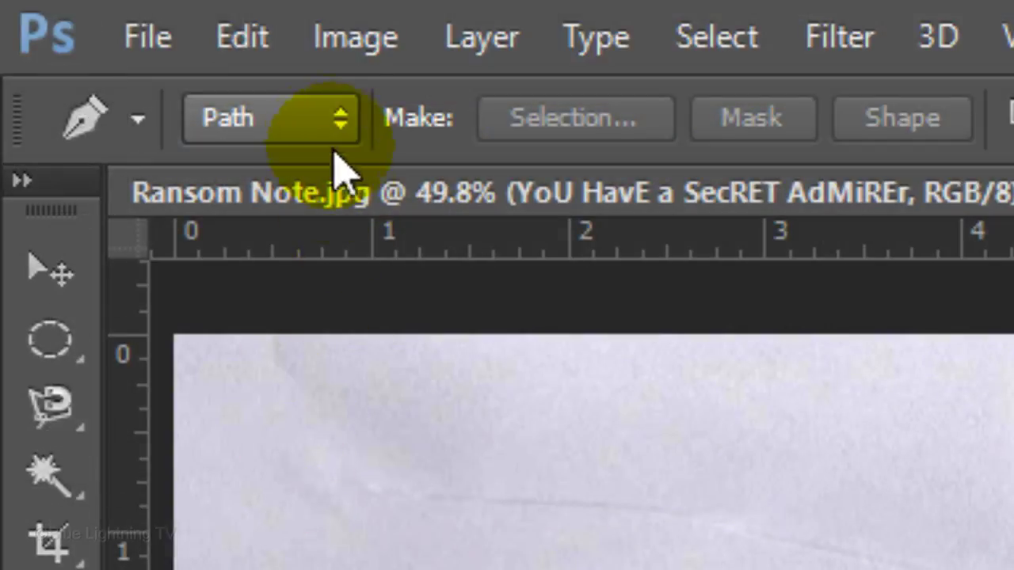
{"action": "left_click", "coordinate": [340, 127]}
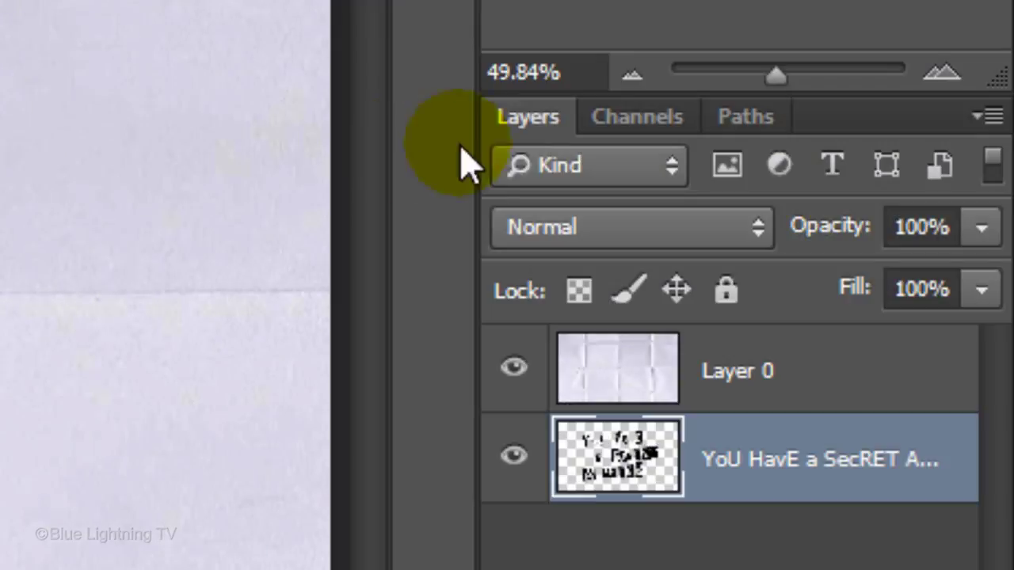
Load the Work Path as a selection and check the 60 px, 100% hardness brush.
{"action": "left_click", "coordinate": [746, 117]}
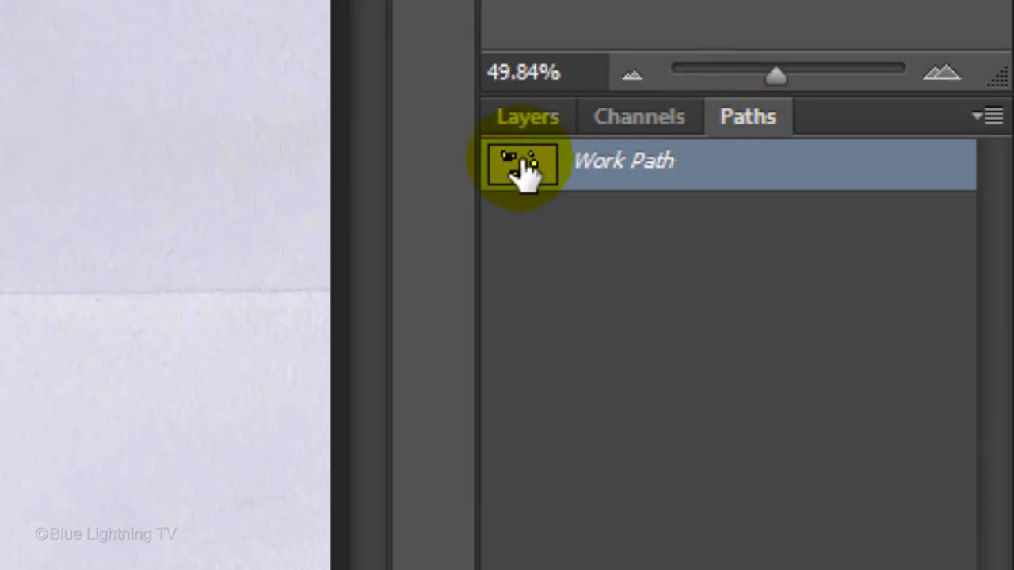
{"action": "key", "text": "ctrl"}
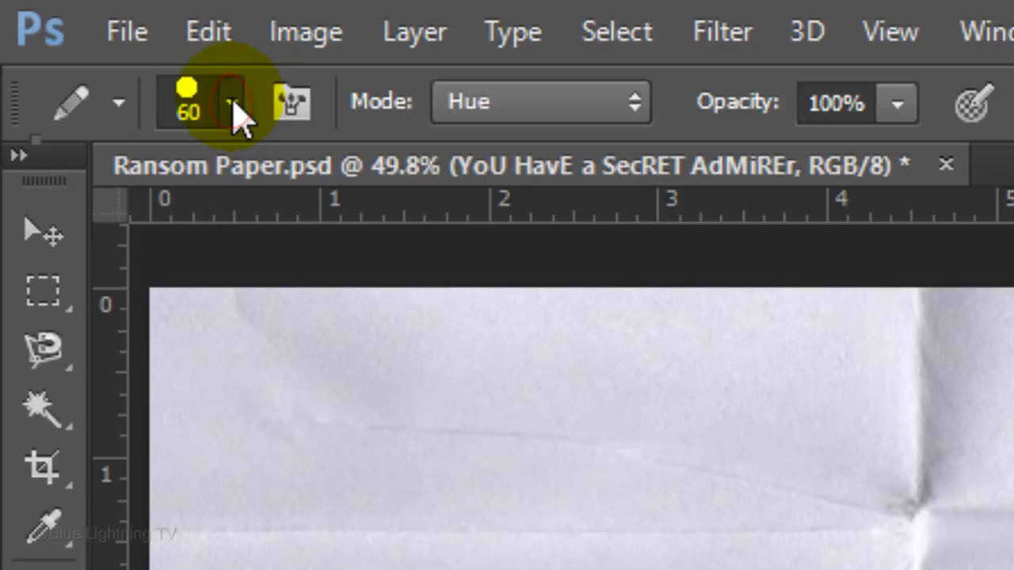
{"action": "left_click", "coordinate": [232, 105]}
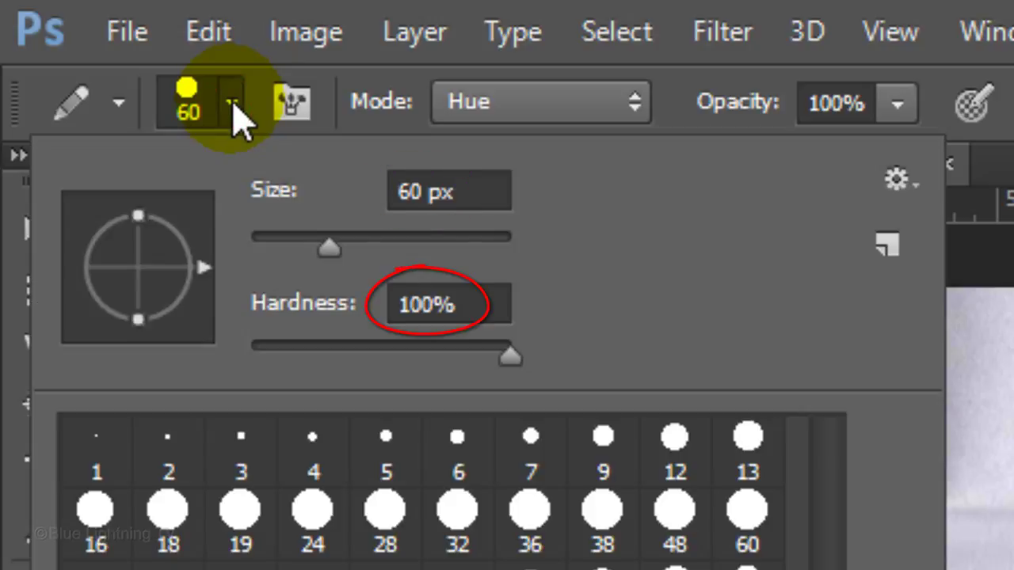
{"action": "left_click", "coordinate": [234, 103]}
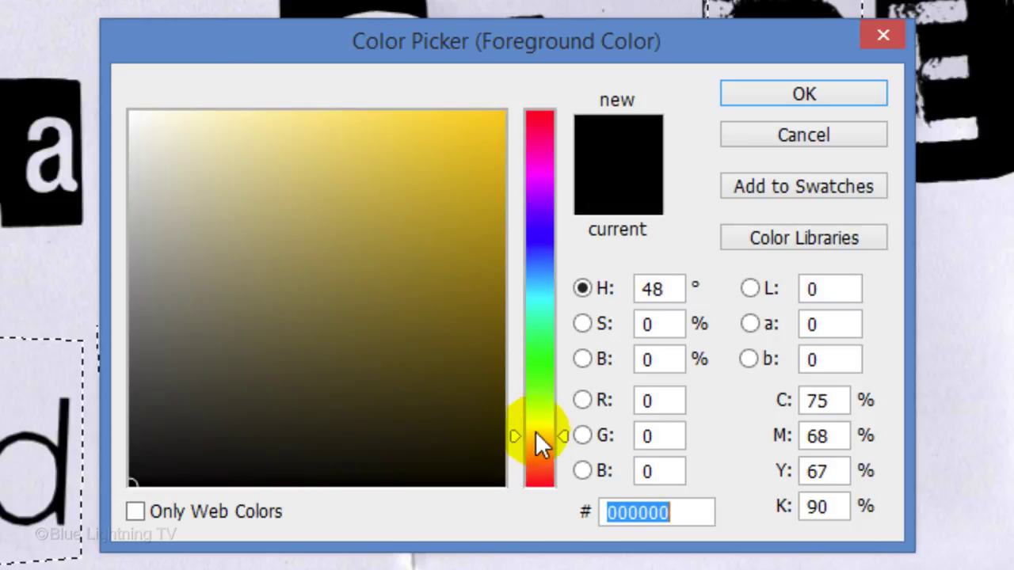
Pick yellow ffcc00 as the paint colour.
{"action": "left_click_drag", "start_coordinate": [416, 210], "coordinate": [520, 84]}
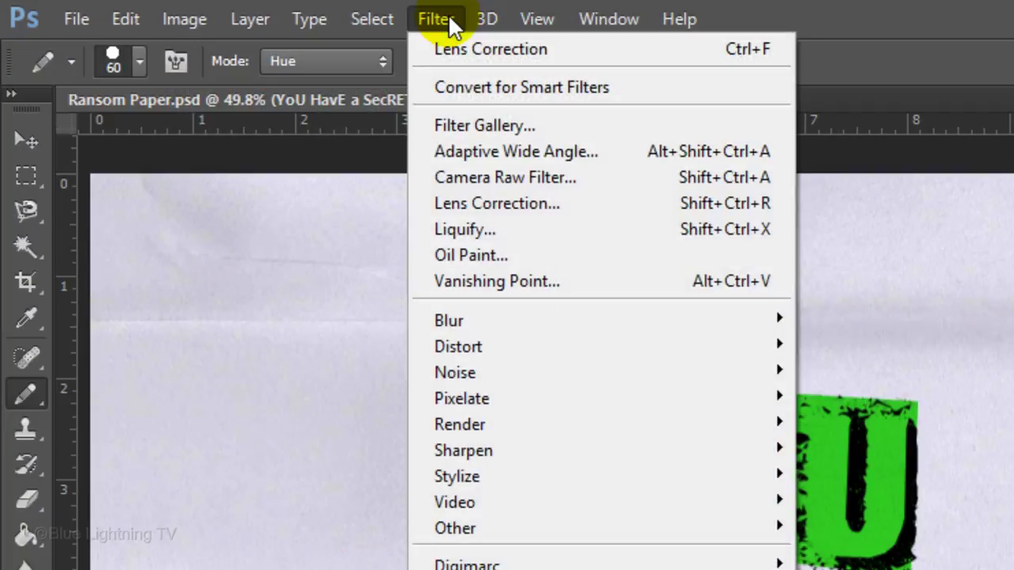
Apply Color Halftone to the letters layer at 4 px max radius.
{"action": "mouse_move", "coordinate": [475, 396]}
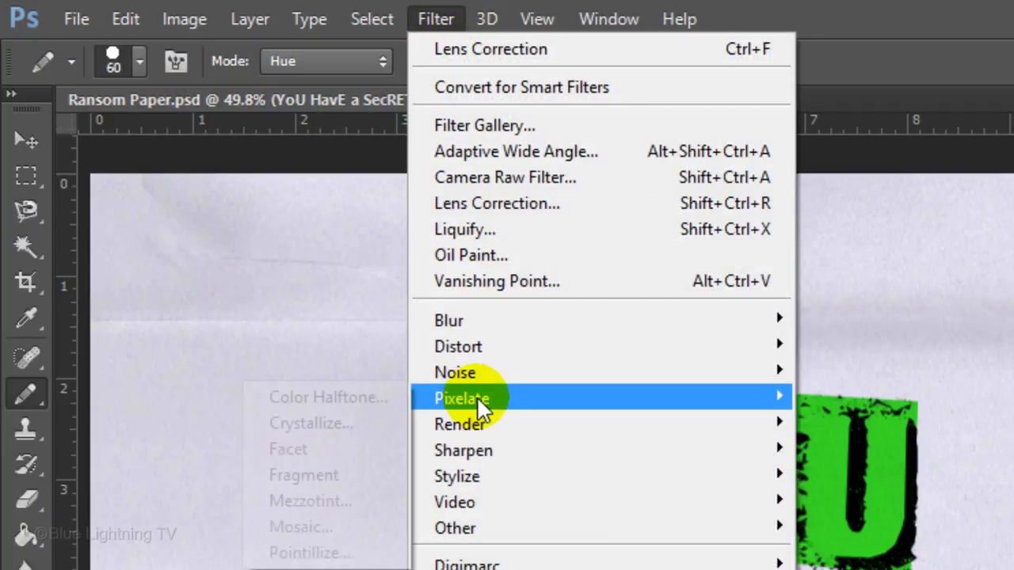
{"action": "left_click", "coordinate": [351, 392]}
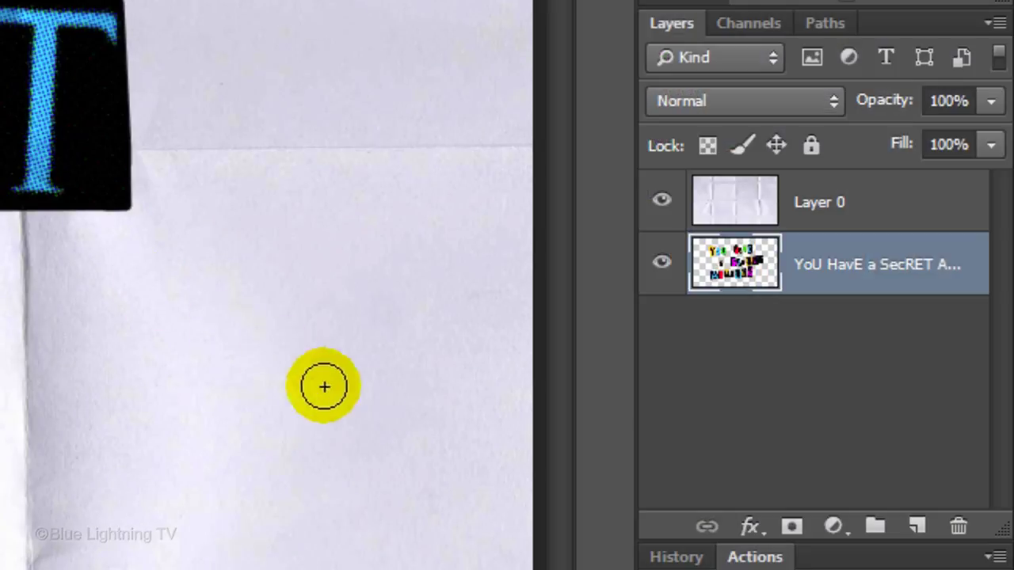
Add a Drop Shadow to the letters at 50% opacity, 6 px distance, 6 px size.
{"action": "left_click", "coordinate": [759, 520]}
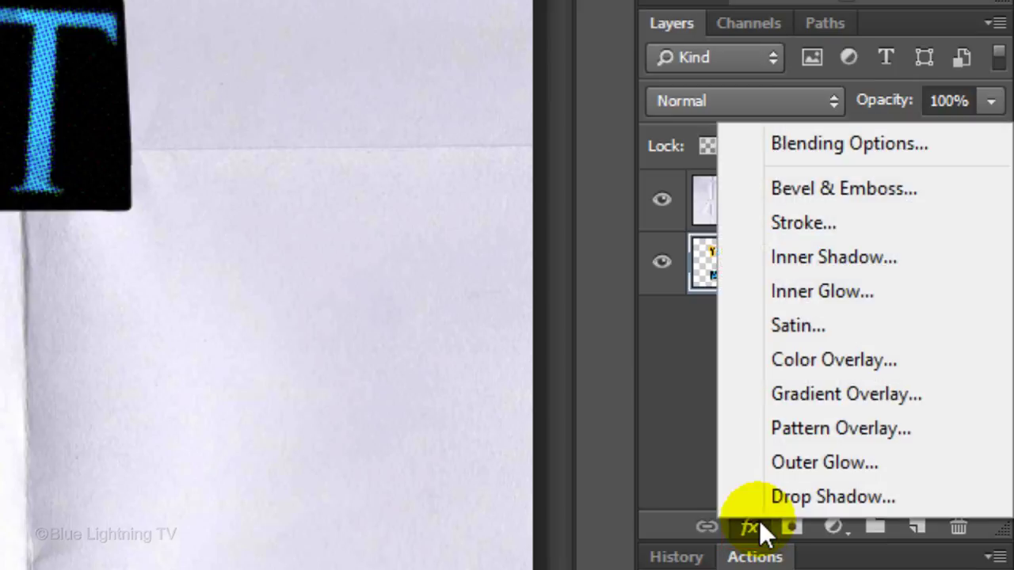
{"action": "left_click", "coordinate": [825, 489]}
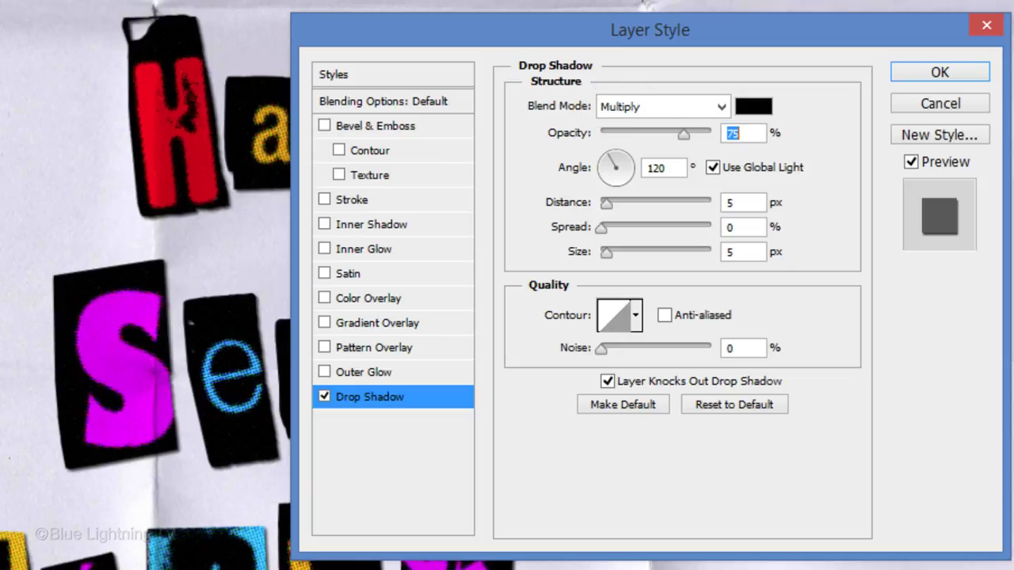
{"action": "type", "text": "50"}
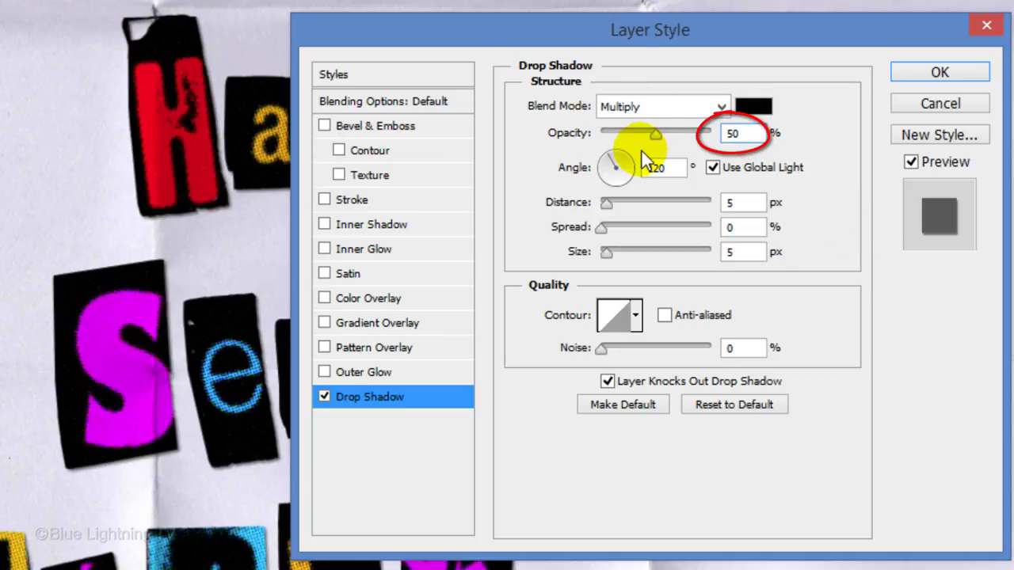
{"action": "double_click", "coordinate": [750, 204]}
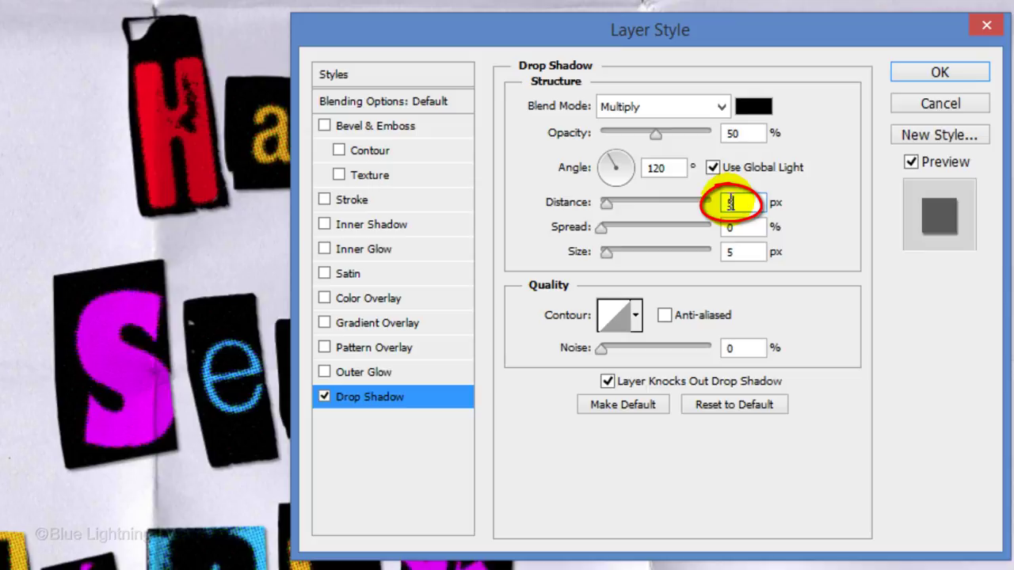
{"action": "type", "text": "6"}
{"action": "double_click", "coordinate": [730, 250]}
{"action": "type", "text": "6"}
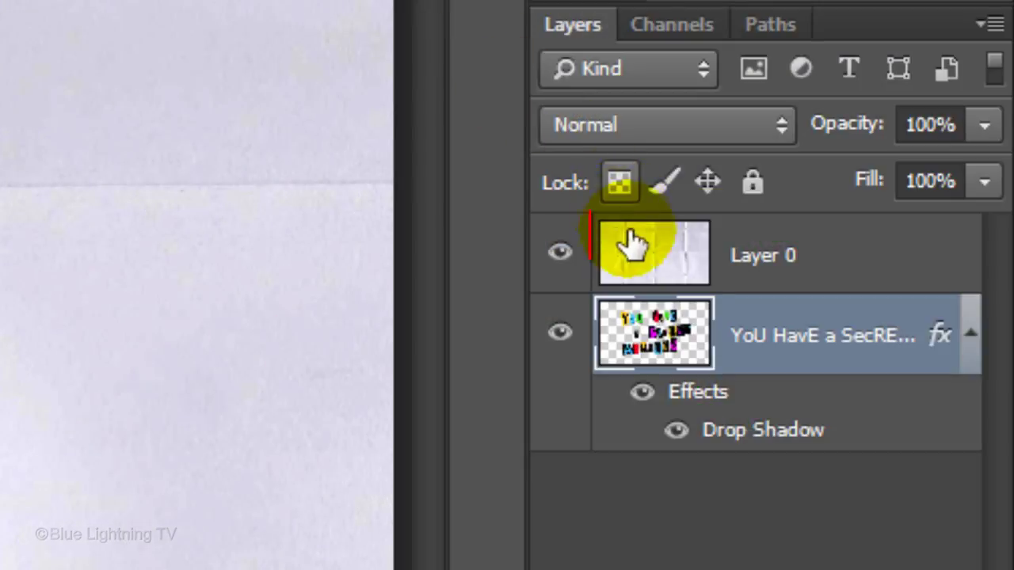
From Layer 0, stamp all visible layers into a new Layer 1 and zoom out.
{"action": "left_click", "coordinate": [645, 267]}
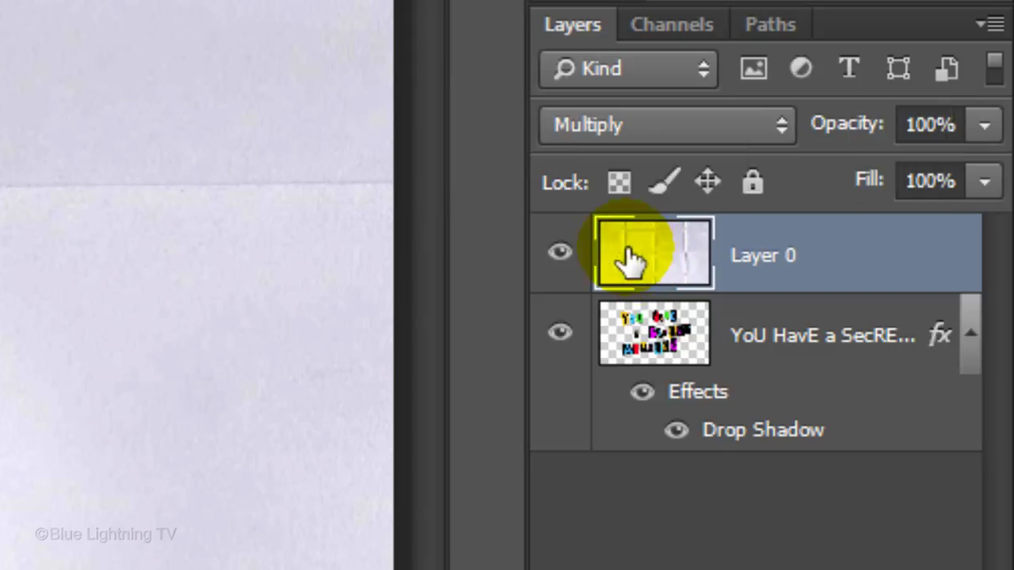
{"action": "key", "text": "ctrl+shift+alt+e"}
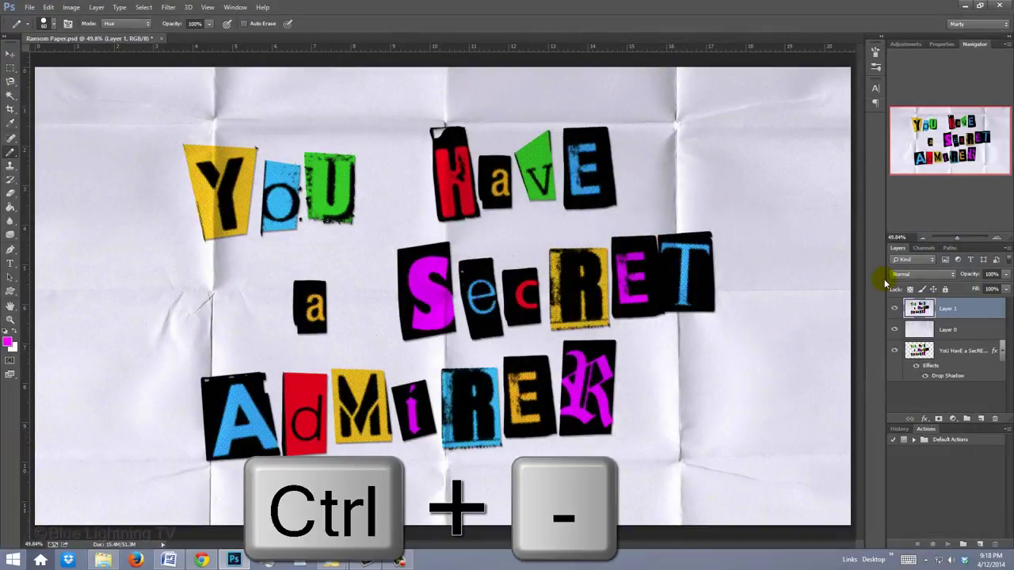
{"action": "key", "text": "ctrl+minus"}
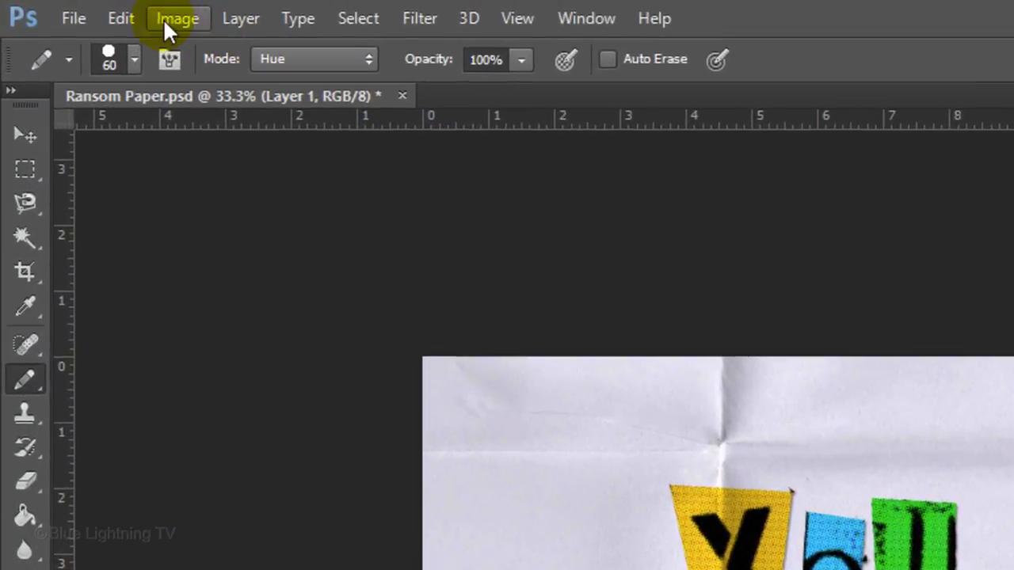
Apply a Perspective transform to Layer 1, stretching its bottom edge wider than the canvas.
{"action": "left_click", "coordinate": [93, 14]}
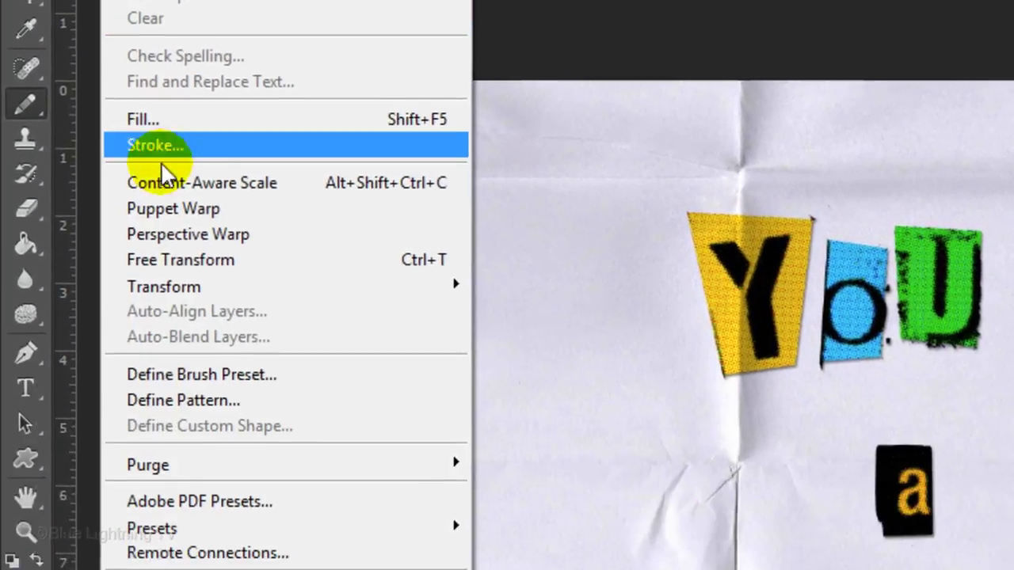
{"action": "mouse_move", "coordinate": [167, 288]}
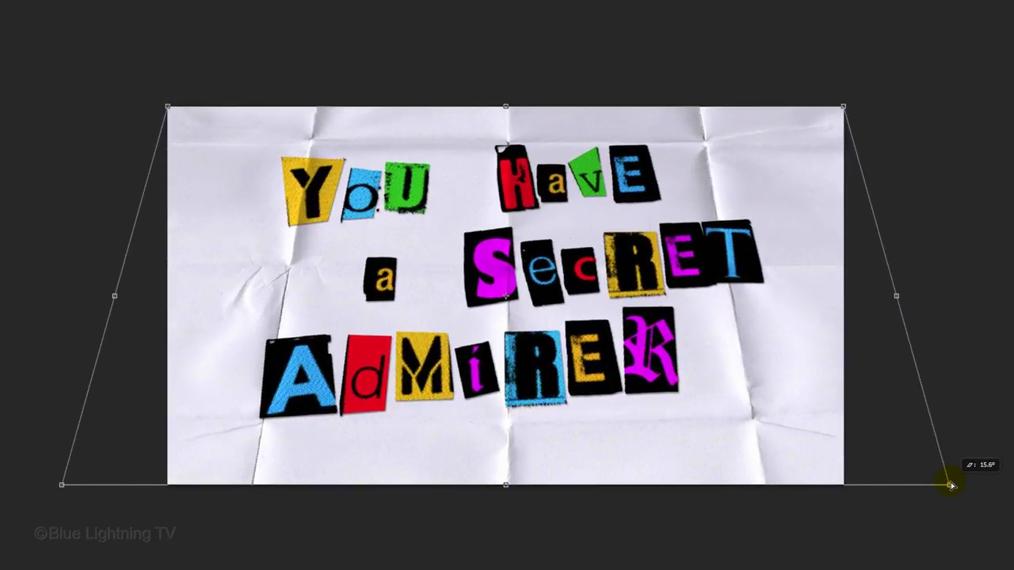
{"action": "key", "text": "Return"}
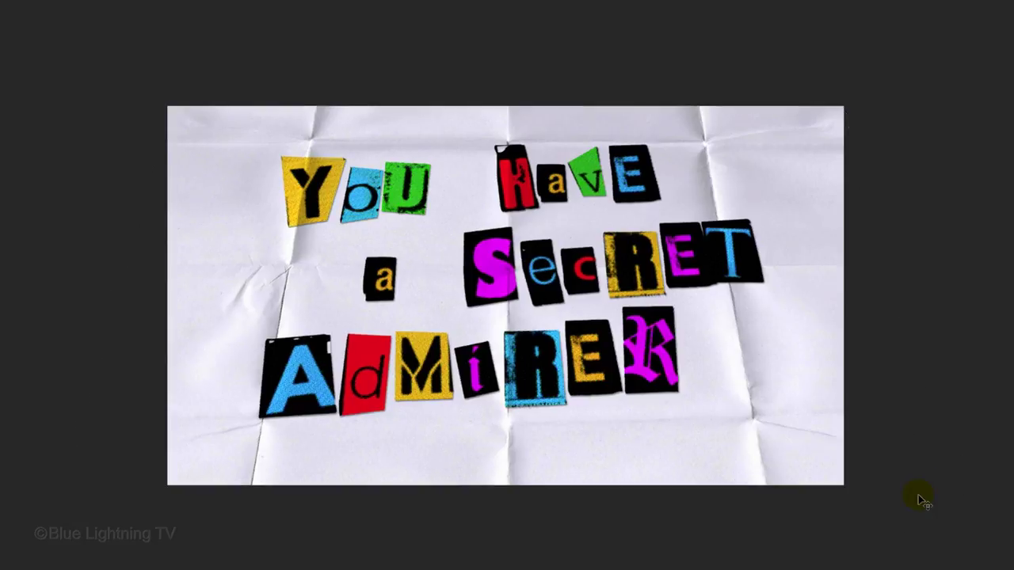
{"action": "key", "text": "ctrl+t"}
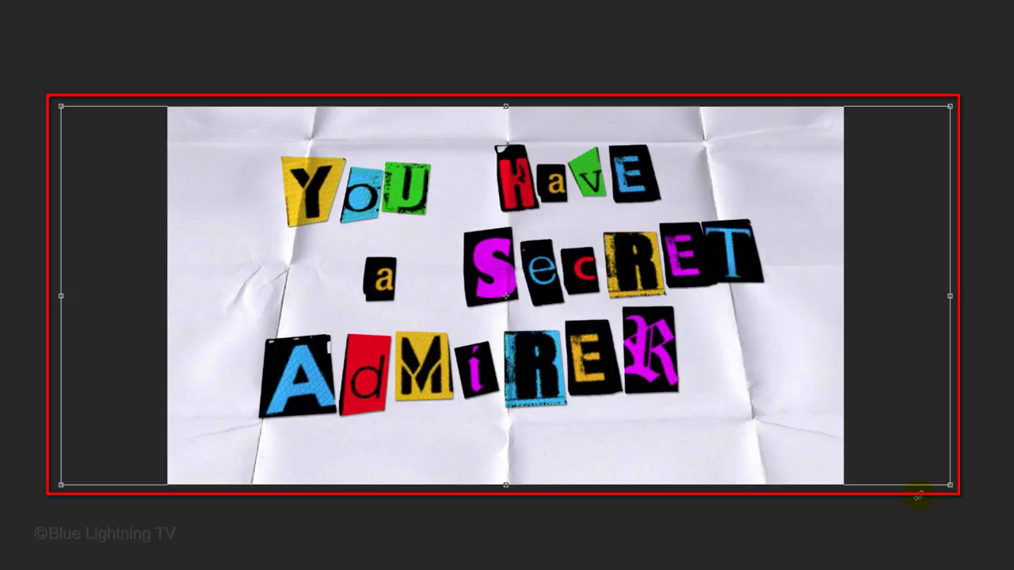
{"action": "key", "text": "Return"}
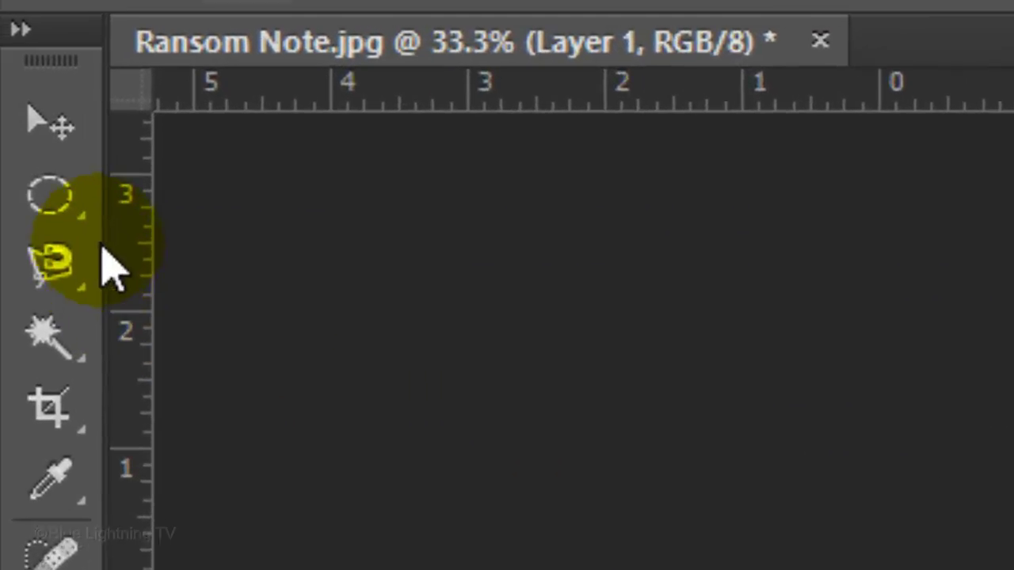
Draw a rectangular selection around the angled note and crop the image to it.
{"action": "left_click", "coordinate": [50, 204]}
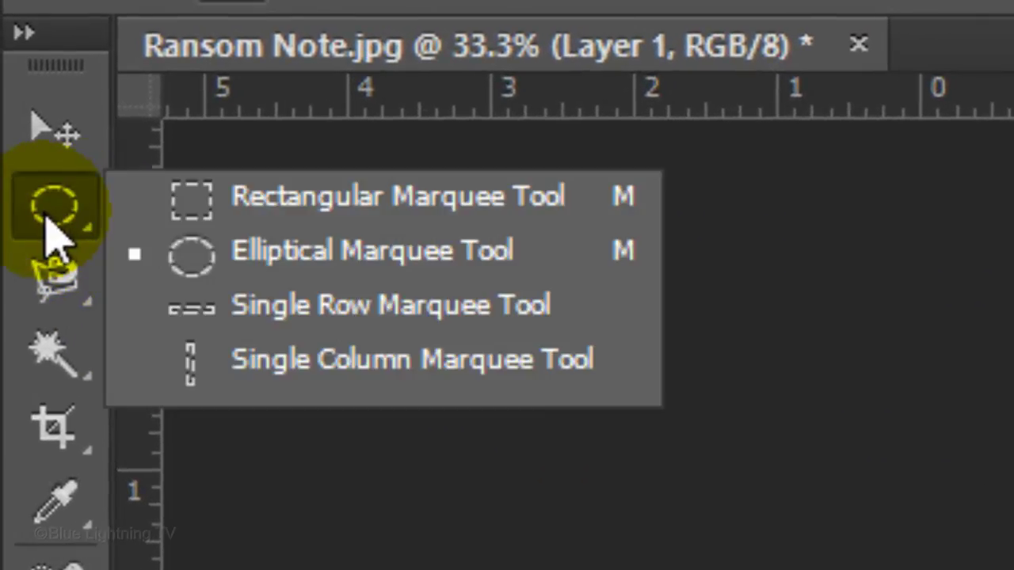
{"action": "left_click", "coordinate": [317, 226]}
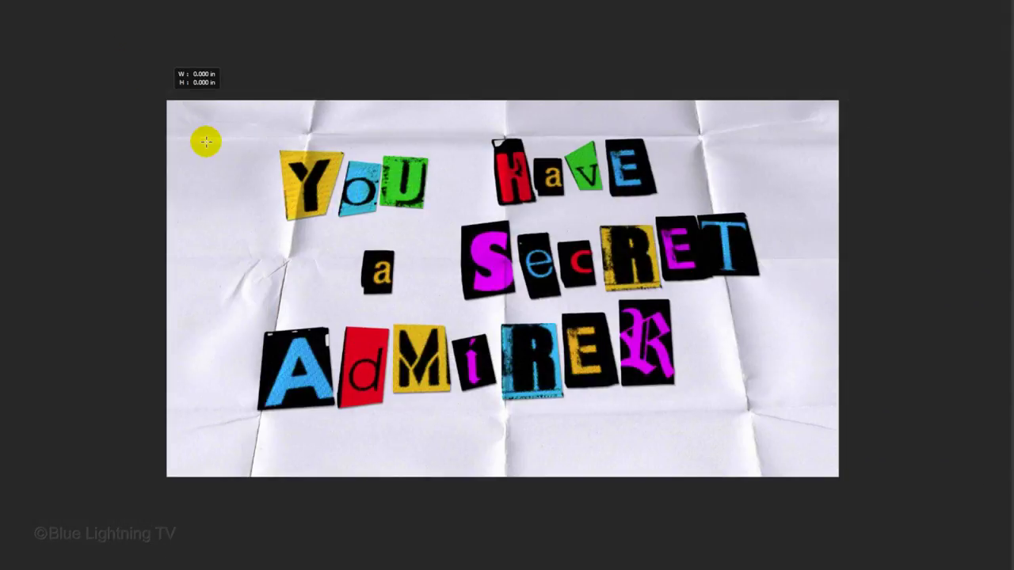
{"action": "left_click_drag", "start_coordinate": [203, 140], "coordinate": [946, 525]}
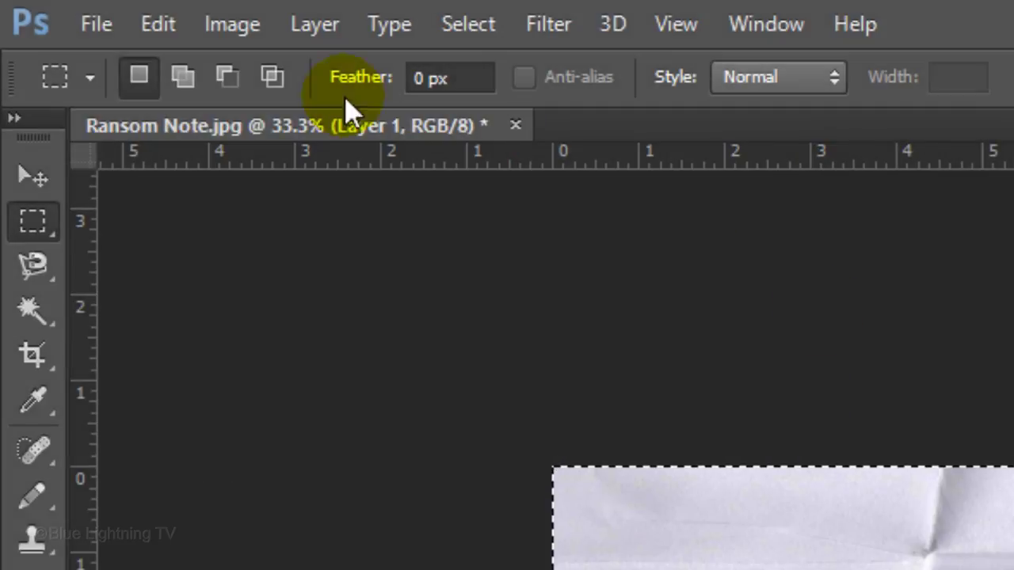
{"action": "left_click", "coordinate": [233, 24]}
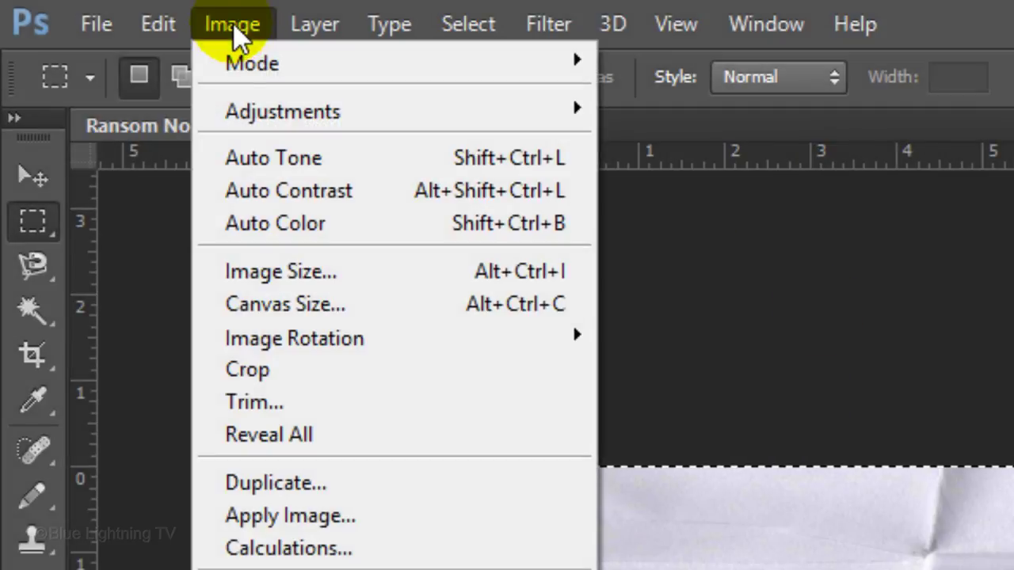
{"action": "left_click", "coordinate": [251, 369]}
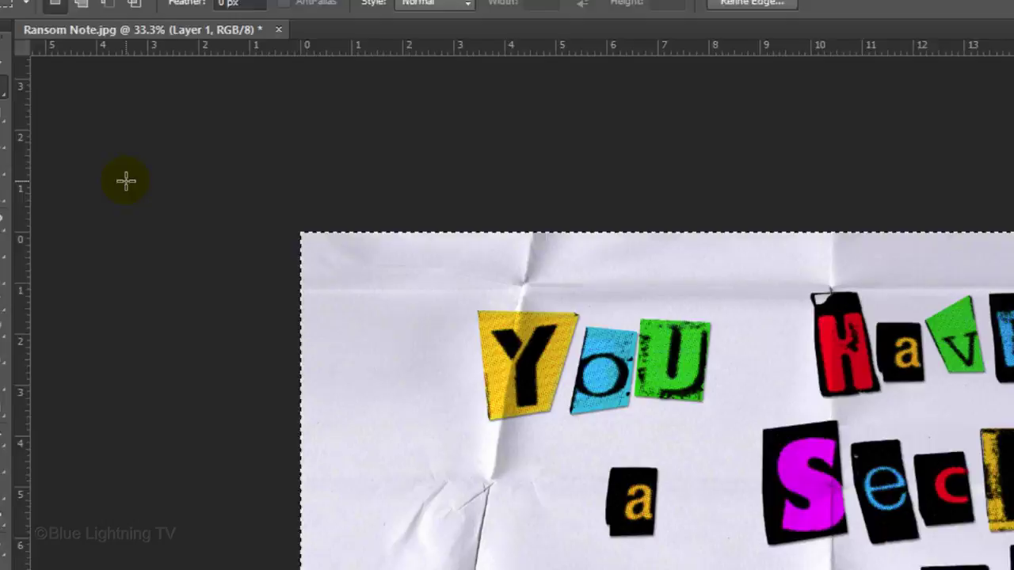
Deselect, confirm the new image bounds, and fit the whole image in the window.
{"action": "key", "text": "ctrl+d"}
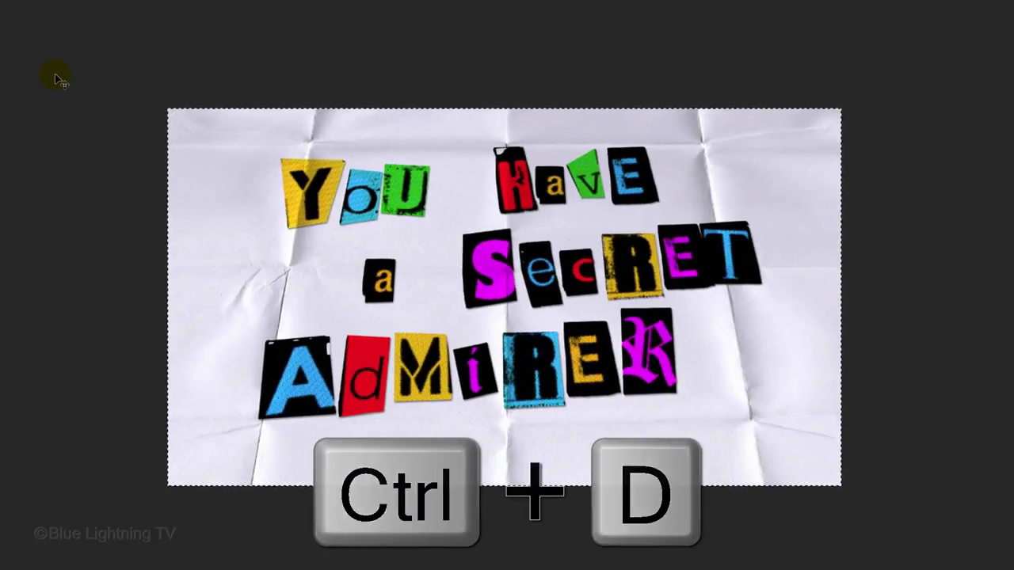
{"action": "key", "text": "ctrl+t"}
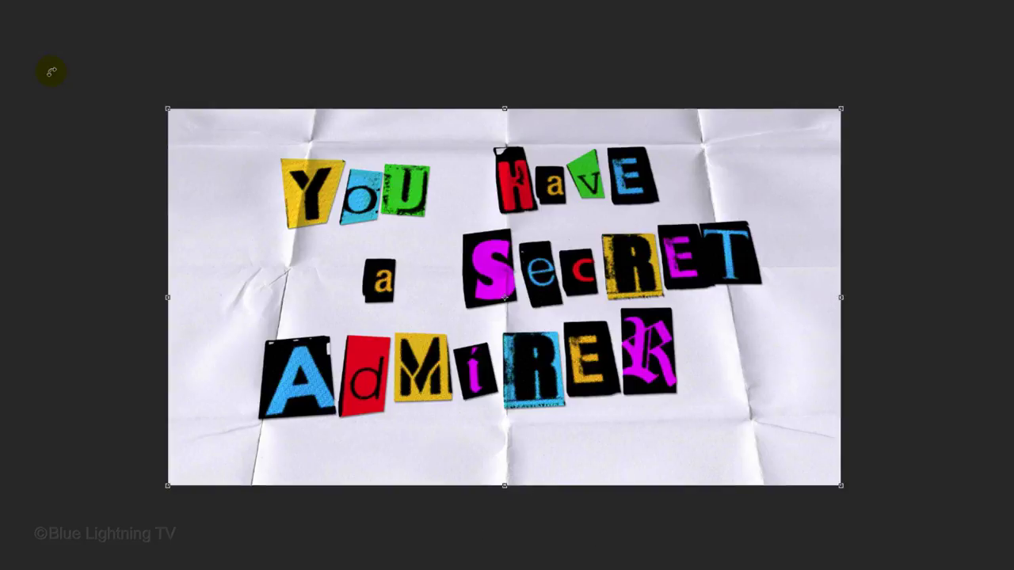
{"action": "key", "text": "Return"}
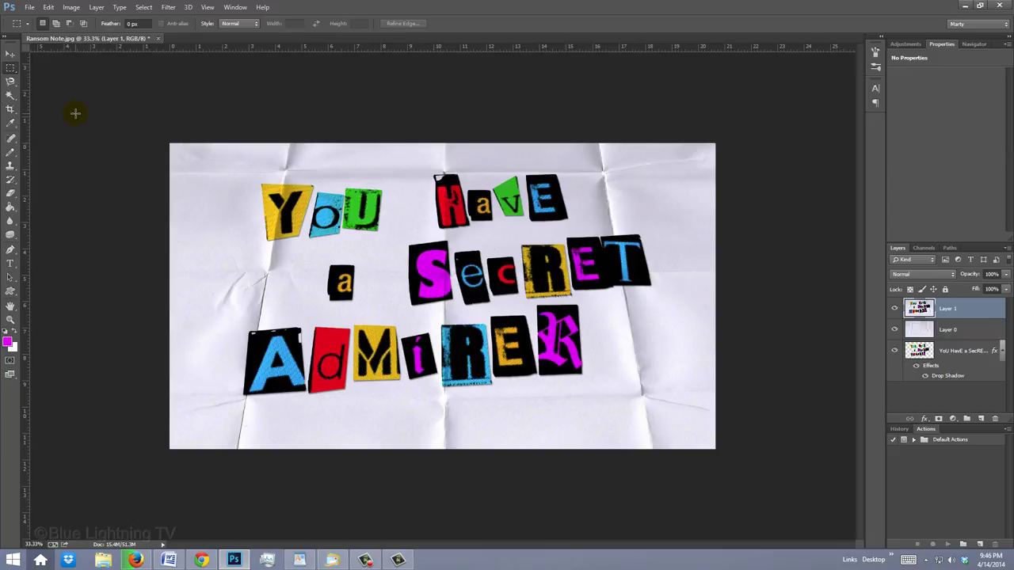
{"action": "key", "text": "ctrl+0"}
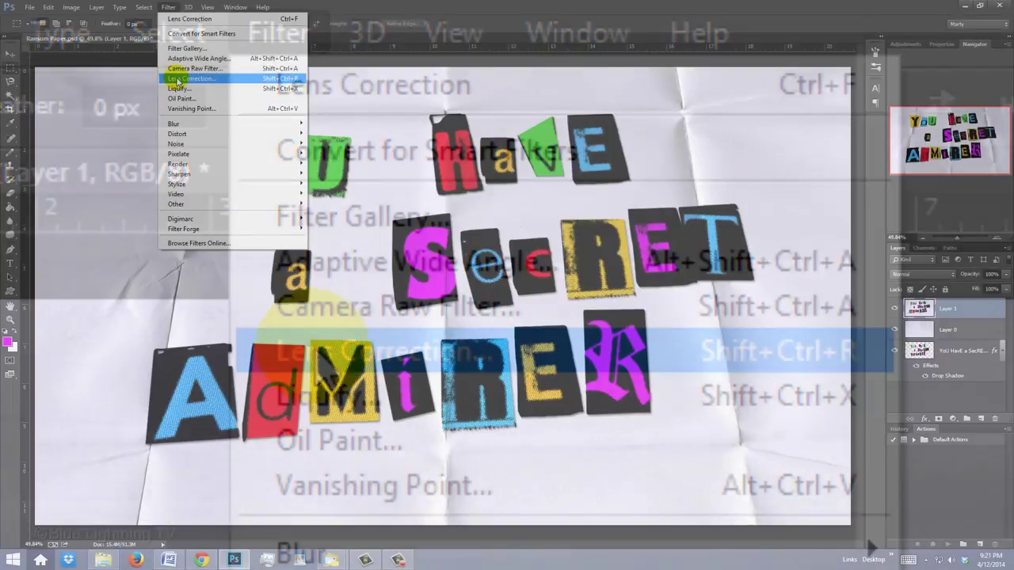
In Lens Correction's Custom settings, drag Vignette Amount to -100.
{"action": "left_click", "coordinate": [317, 350]}
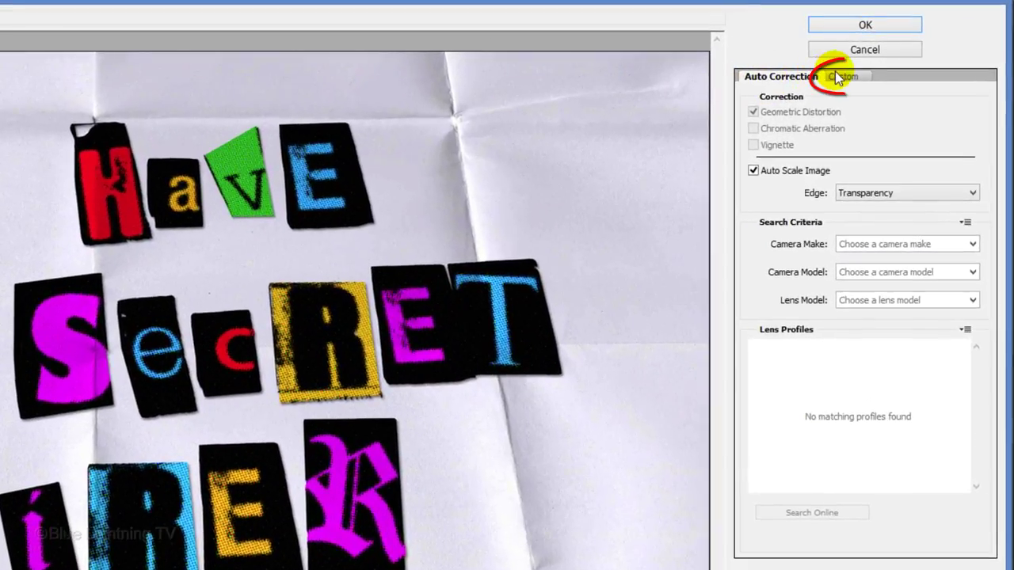
{"action": "left_click", "coordinate": [903, 63]}
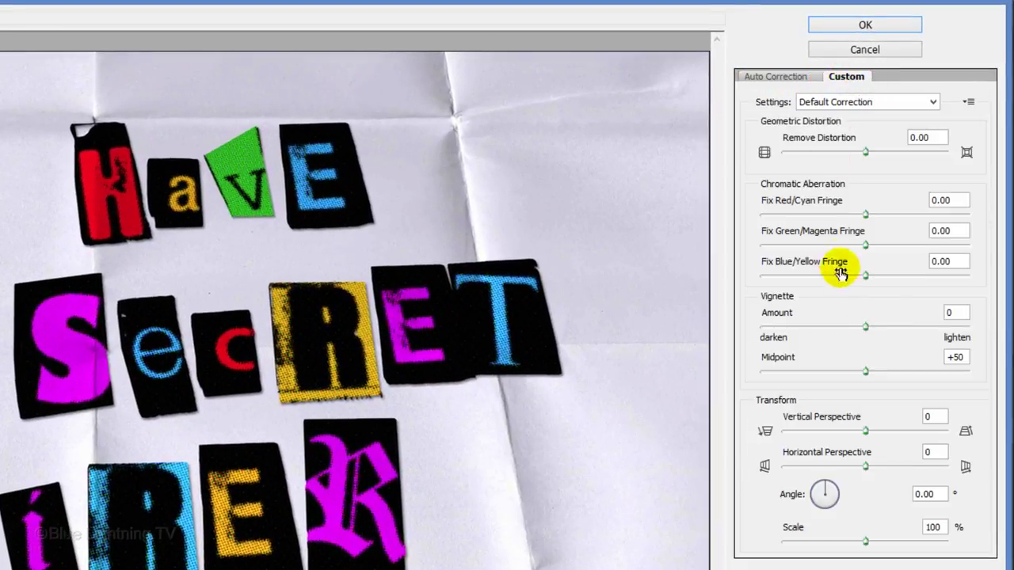
{"action": "left_click", "coordinate": [866, 327]}
{"action": "left_click_drag", "start_coordinate": [866, 331], "coordinate": [717, 332]}
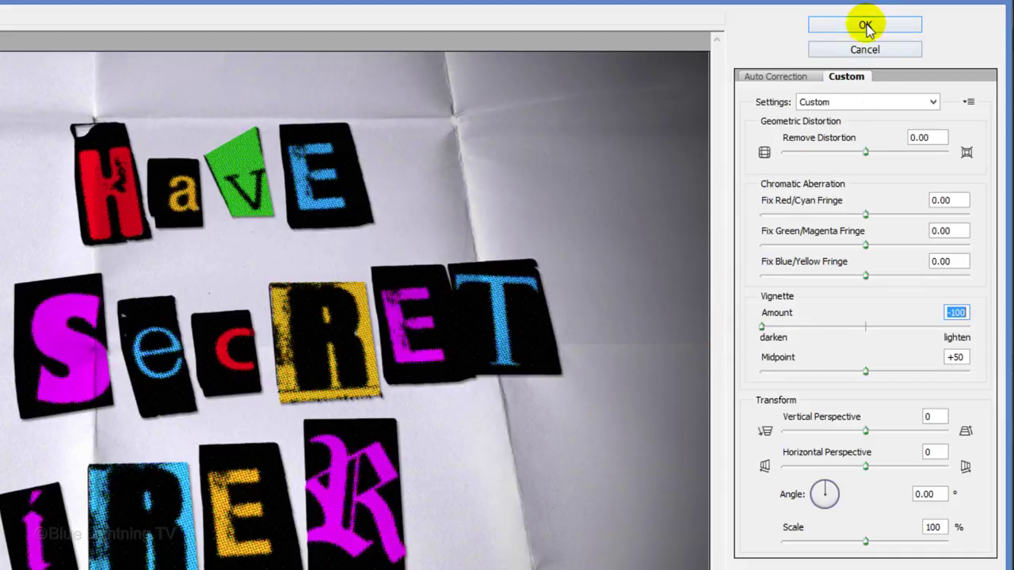